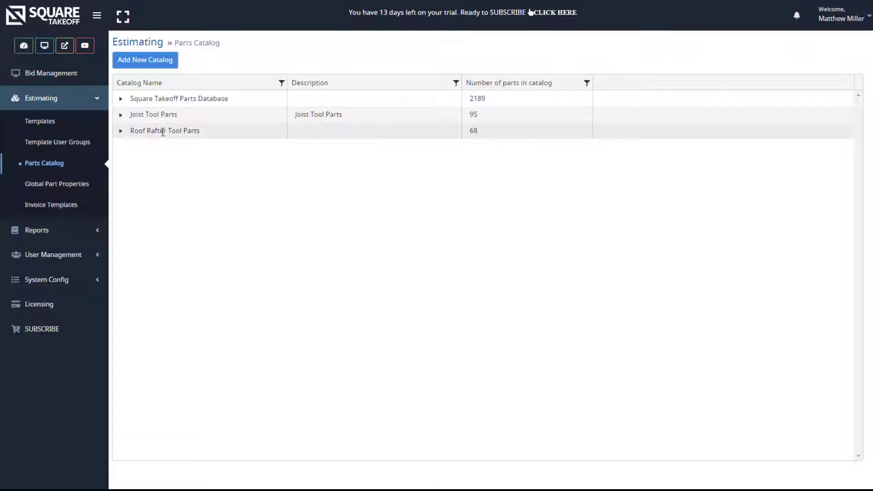
- Expand Parts Database > CSI Division 6 > Wall Framing Material > Wood Framing Studs and browse the studs
click(120, 98)
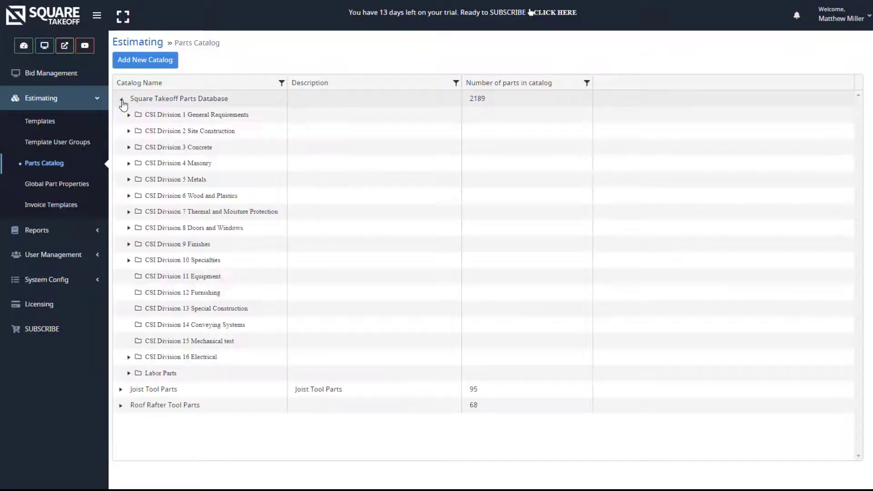
click(129, 196)
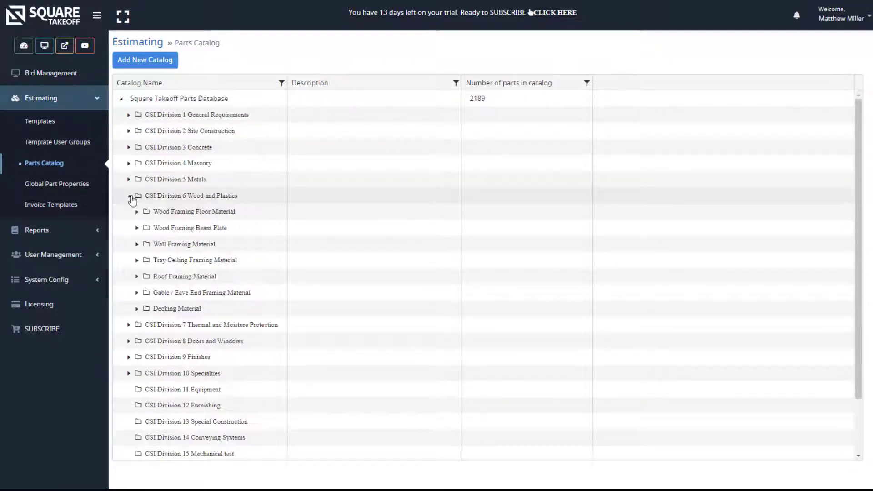
click(137, 244)
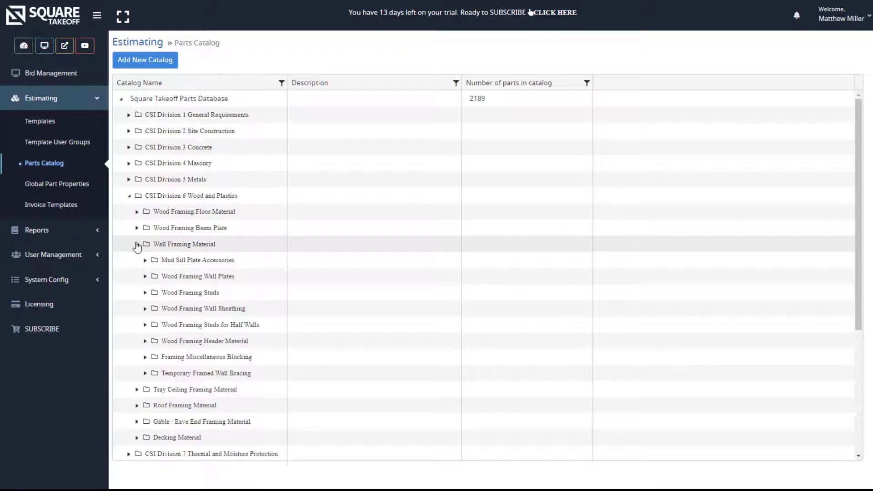
click(145, 293)
scroll(146, 295, down, 1)
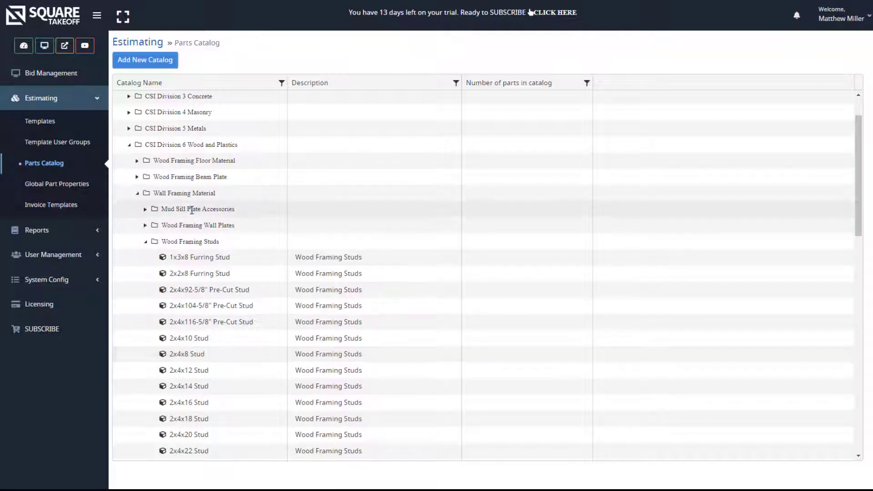
- Collapse Wood Framing Studs, Wall Framing Material and CSI Division 6 back to the division list
click(145, 243)
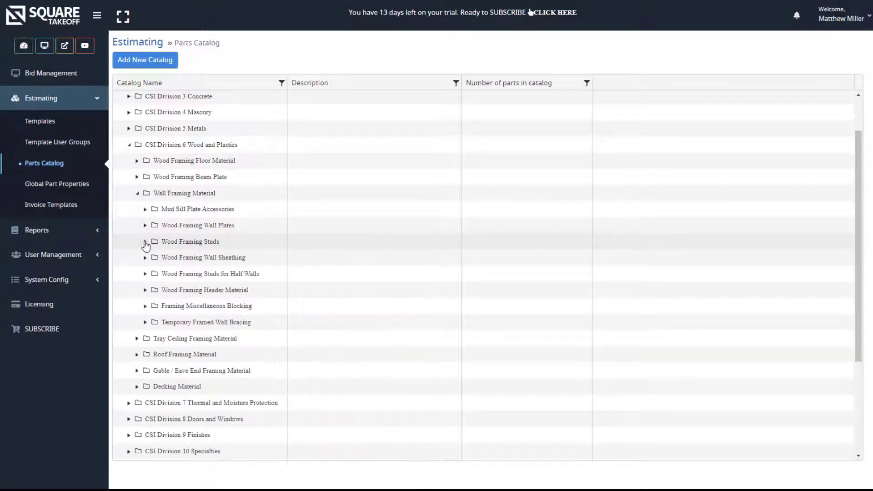
click(145, 243)
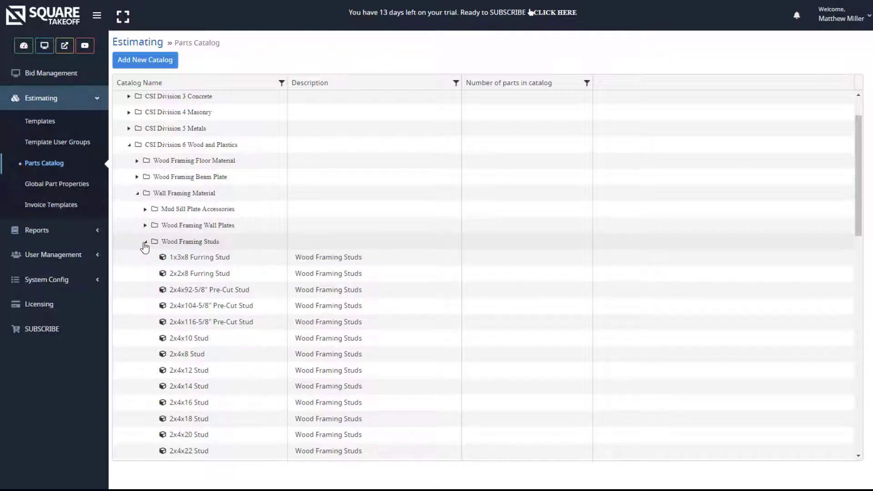
click(145, 244)
click(138, 194)
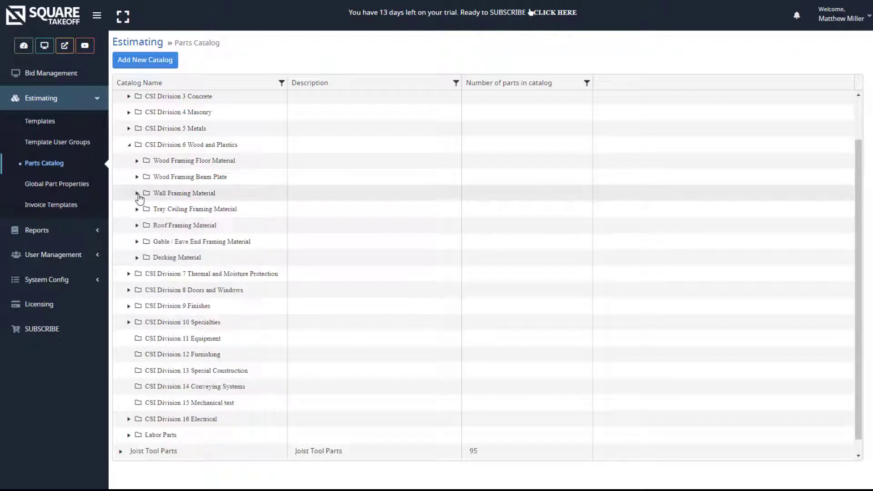
click(129, 145)
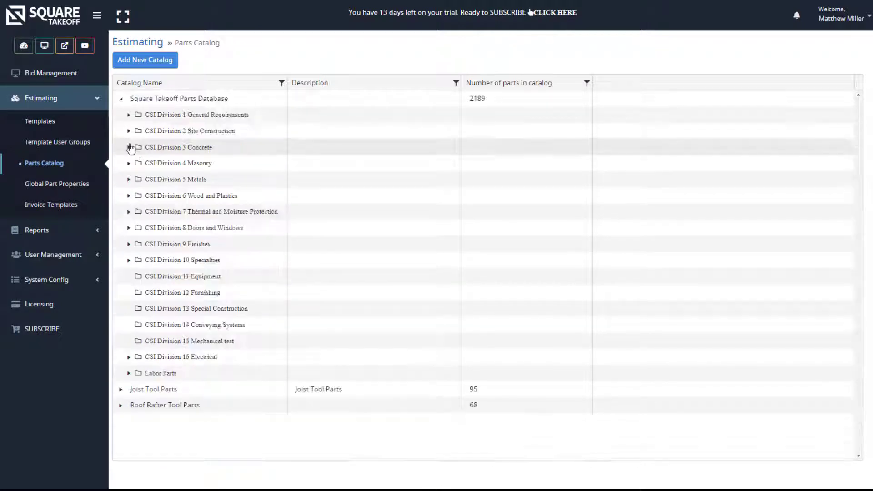
- Add a Default Catalog named 'My Parts' with description 'My Parts' and manufacturer General, and save it
click(149, 65)
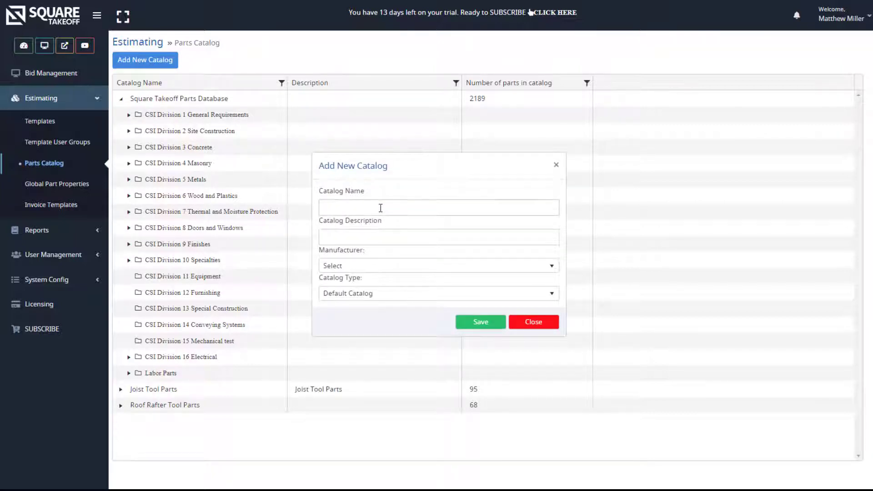
click(381, 207)
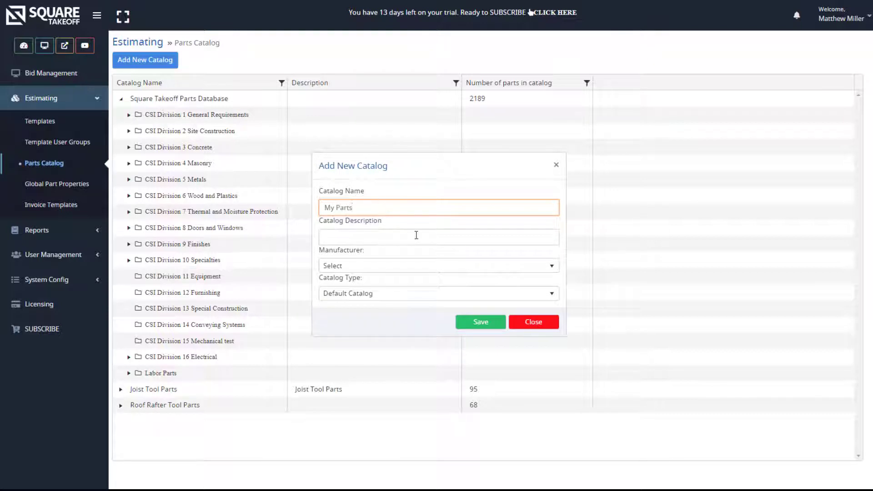
drag(369, 208, 323, 209)
key(ctrl+c)
click(325, 236)
key(ctrl+v)
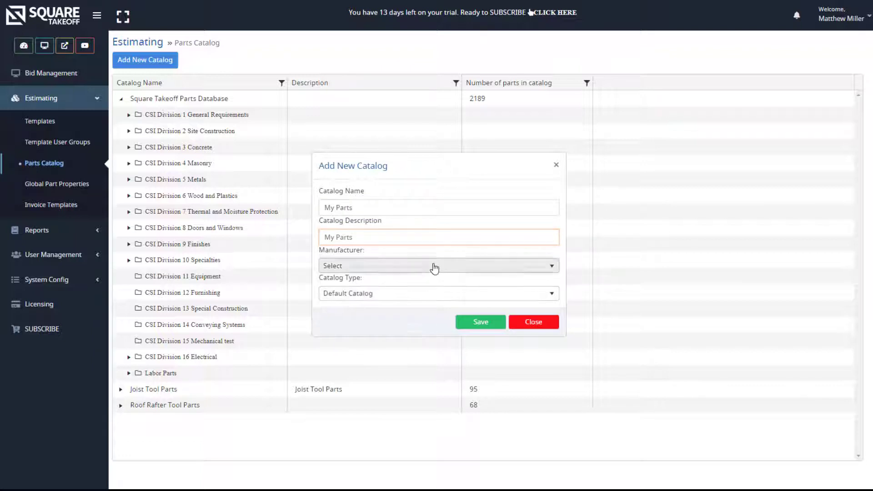
click(435, 269)
click(391, 296)
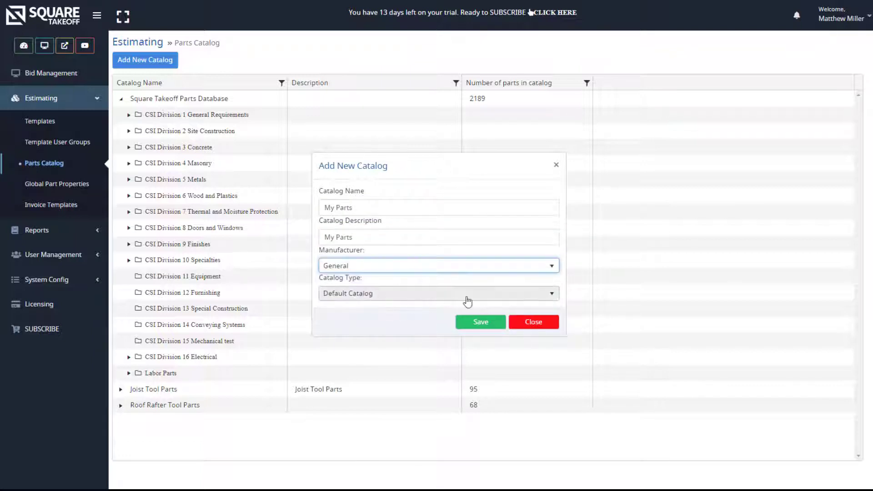
click(417, 297)
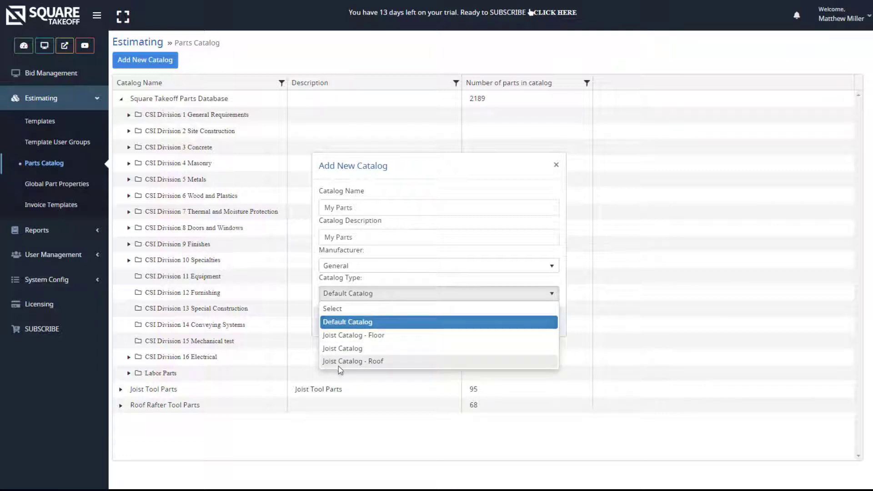
click(341, 324)
click(478, 325)
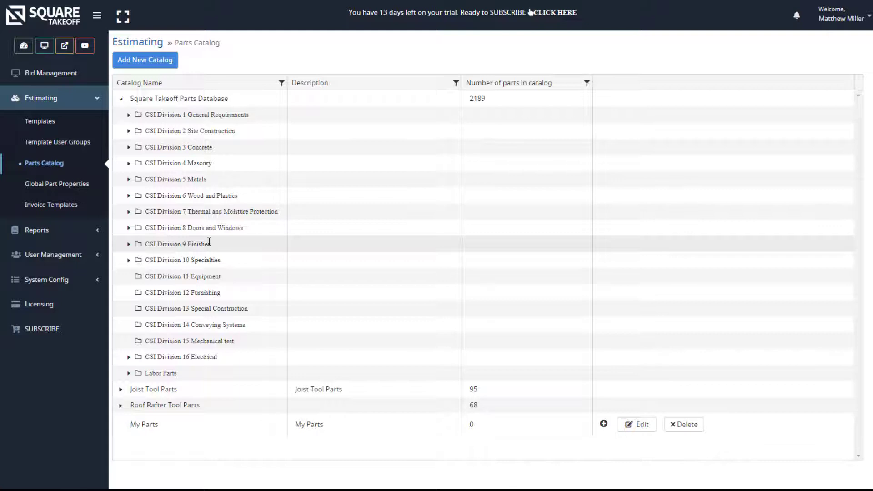
- Drag Wall Framing Material from CSI Division 6 onto My Parts and confirm by entering 'yes'
click(130, 196)
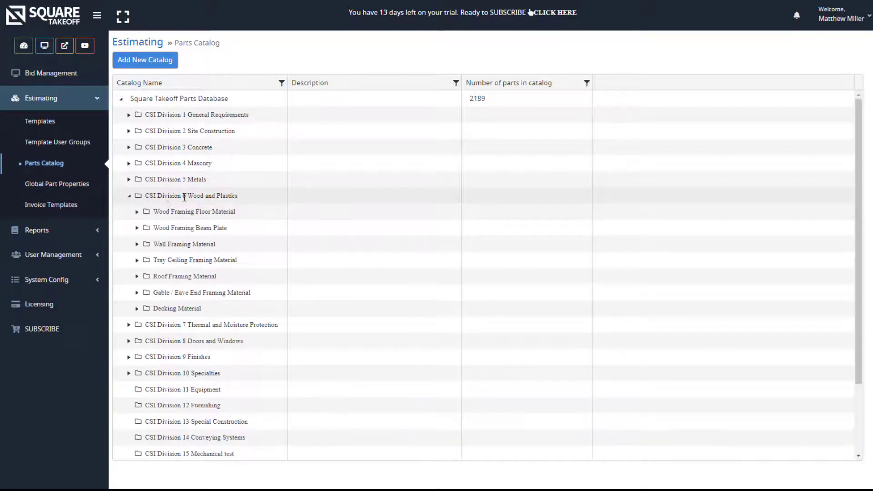
scroll(246, 246, down, 1)
scroll(246, 246, down, 1)
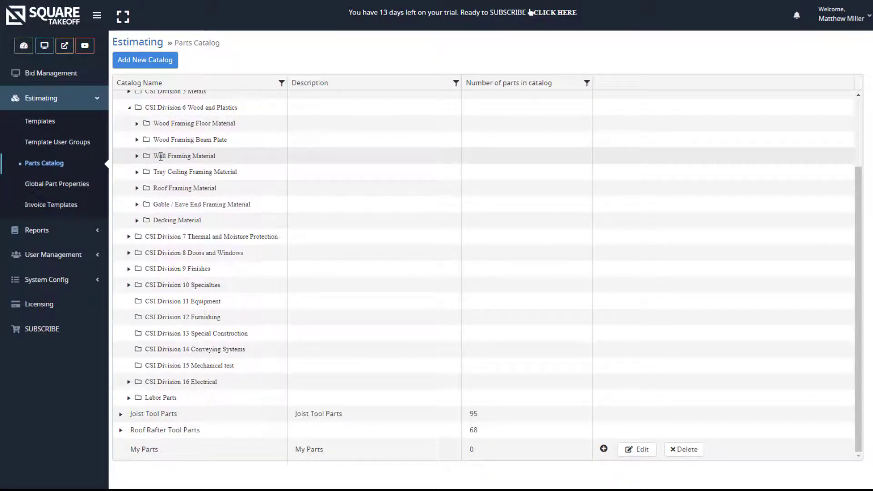
drag(160, 156, 141, 452)
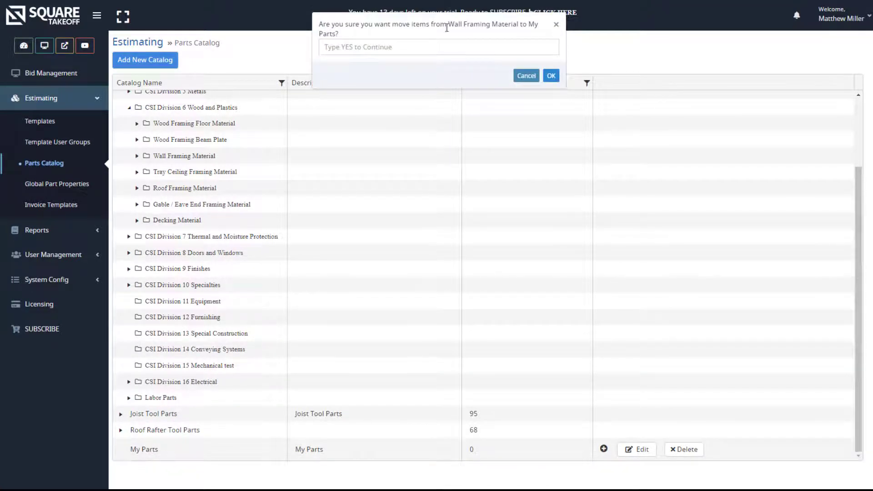
click(349, 45)
text(ye)
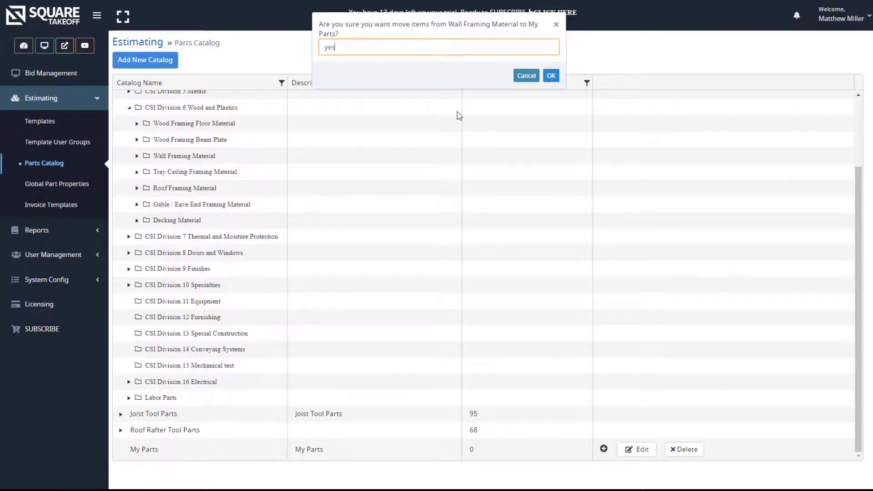
text(s)
click(551, 78)
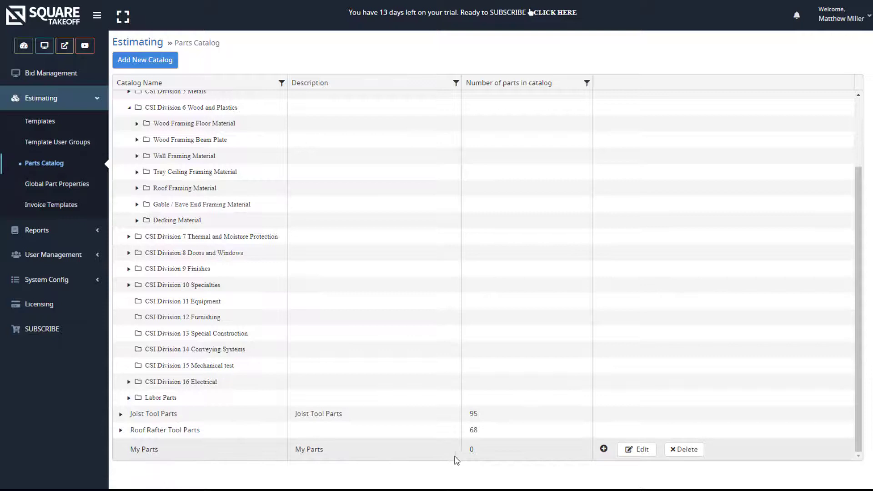
- Reload the Parts Catalog and expand My Parts > Wall Framing Material to list its stud parts
click(61, 167)
click(121, 450)
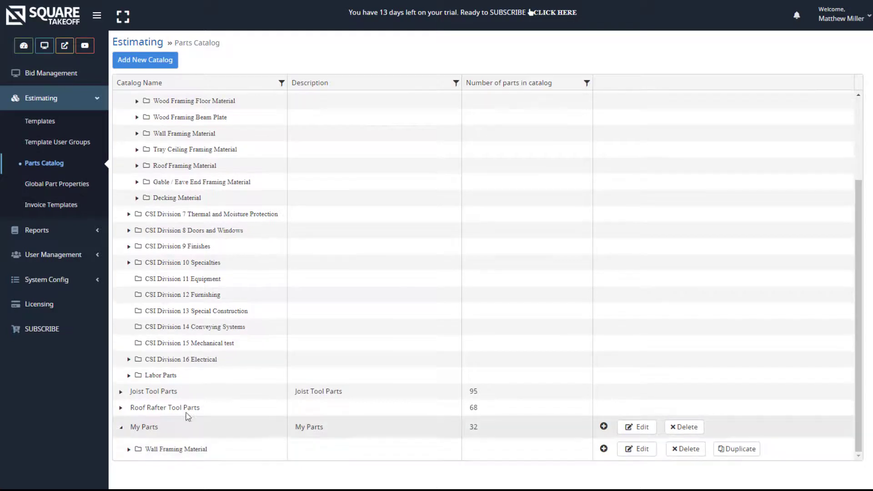
click(128, 449)
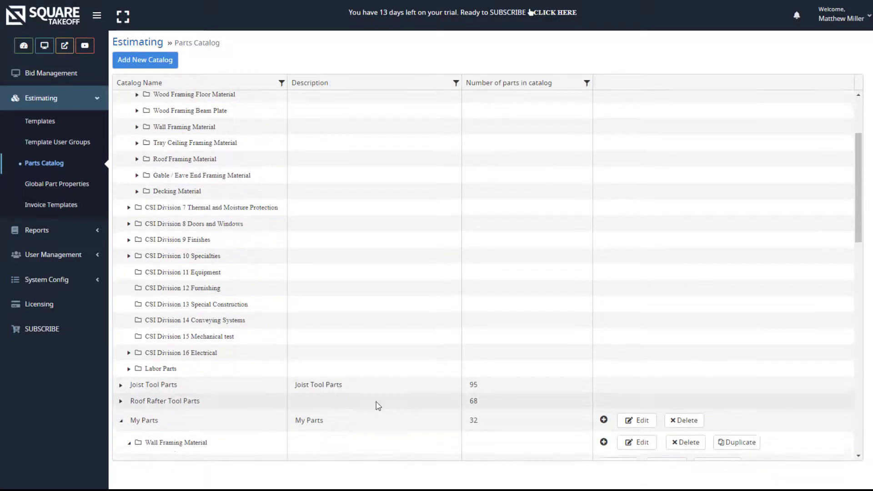
scroll(400, 336, down, 5)
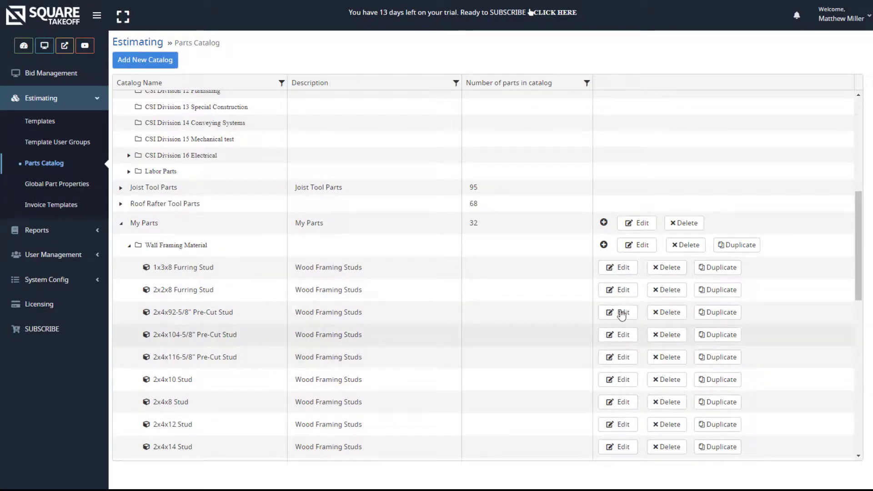
- Open 1x3x8 Furring Stud for editing, browse its Estimating properties, and close without saving
click(620, 268)
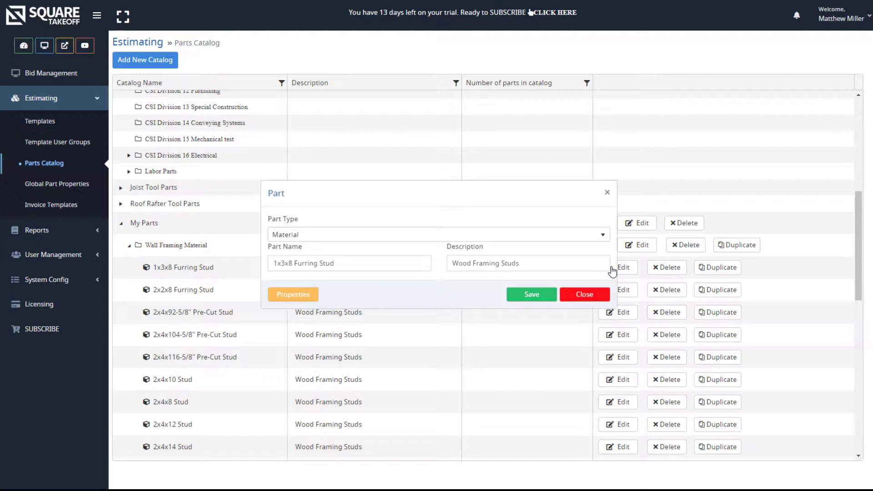
click(293, 294)
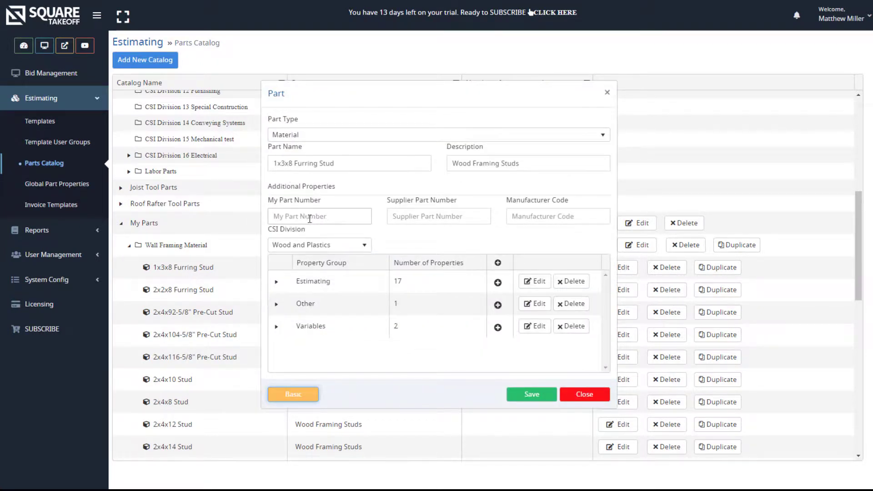
click(276, 282)
scroll(357, 325, down, 5)
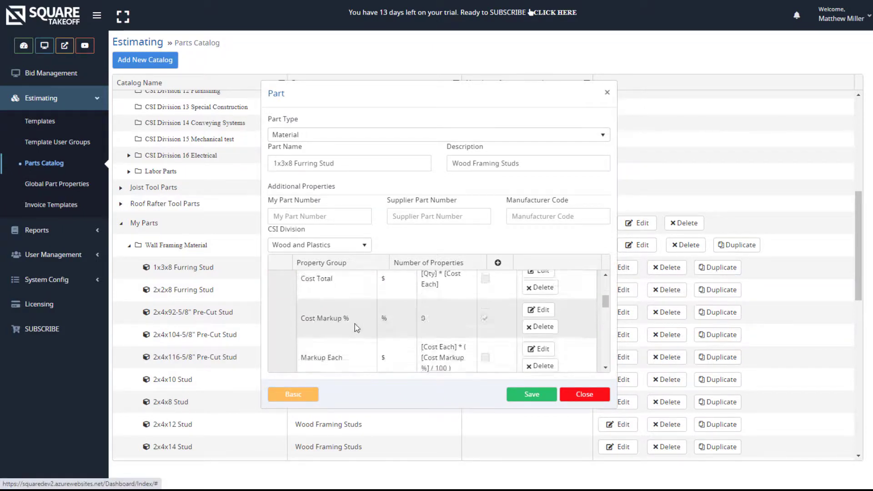
scroll(357, 327, down, 10)
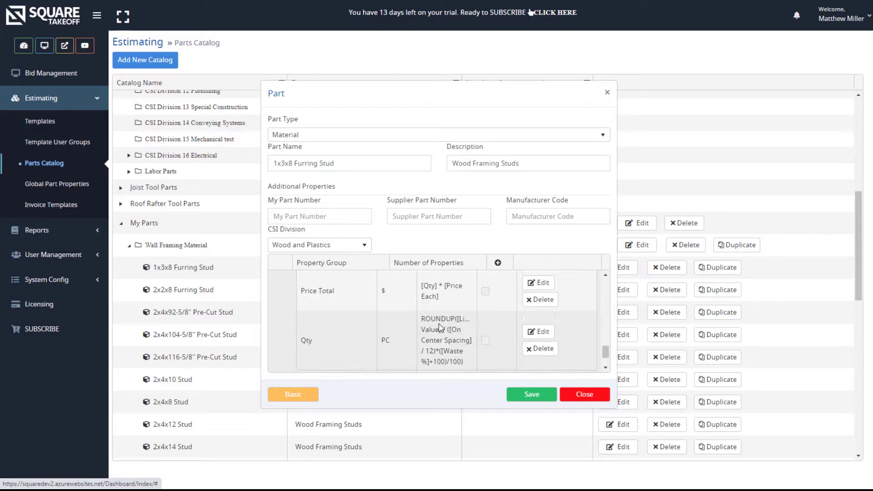
scroll(454, 325, down, 2)
scroll(479, 323, up, 2)
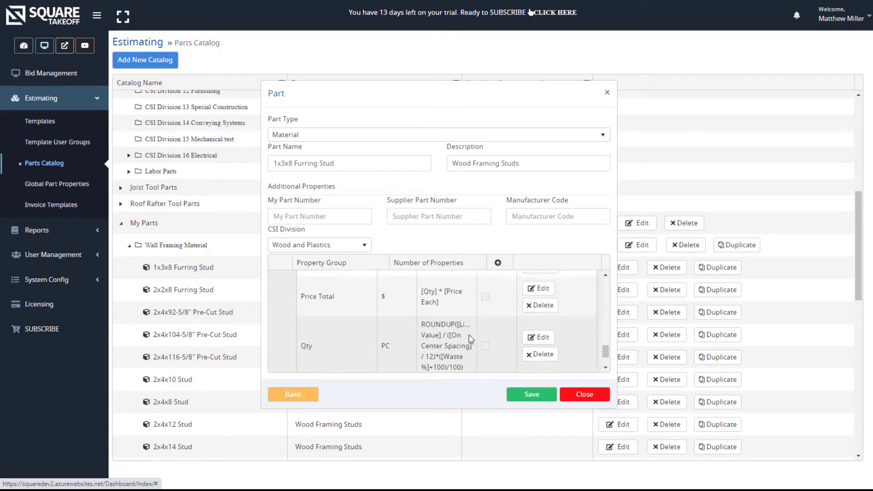
click(584, 399)
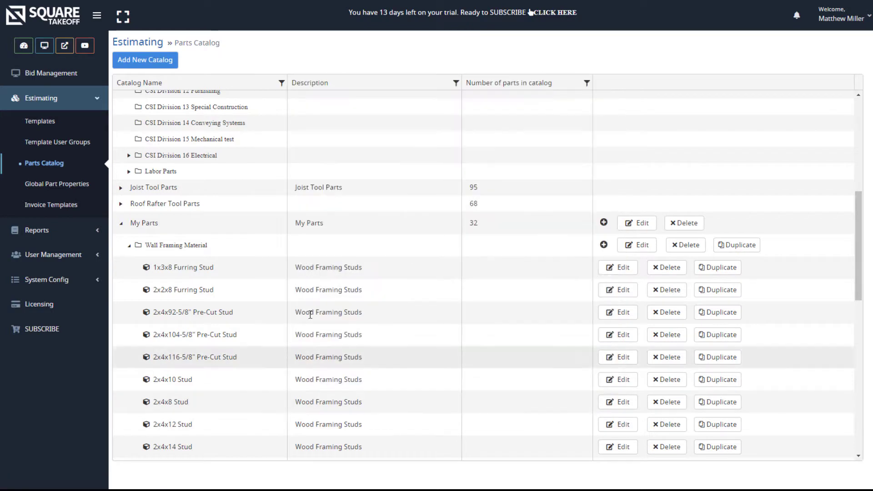